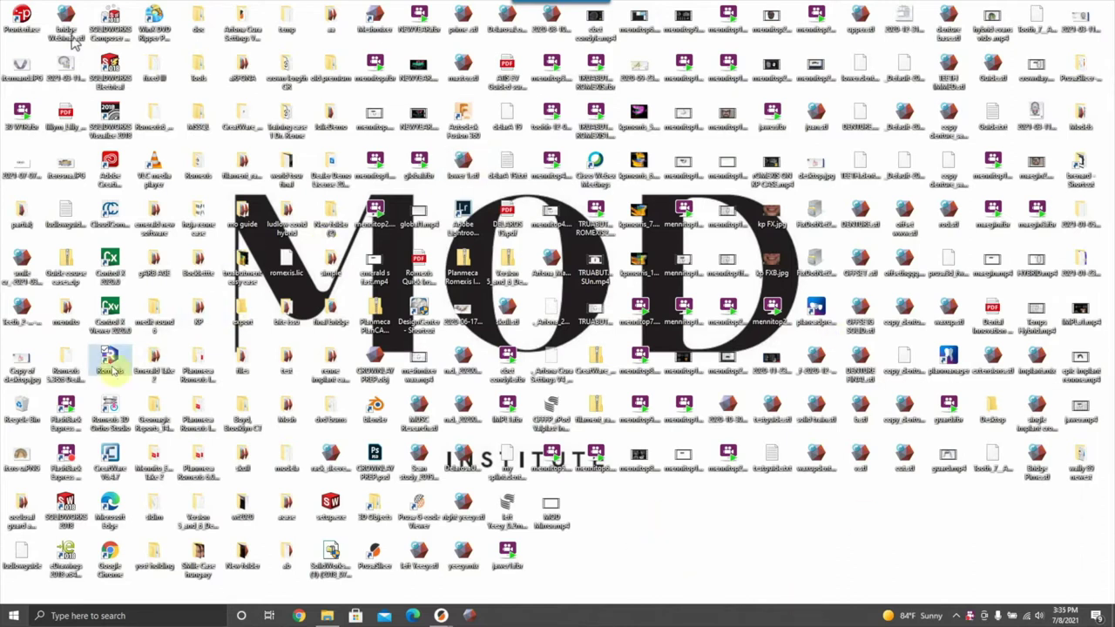
- Launch Planmeca Romexis from its desktop icon
{"action": "key", "text": "Return"}
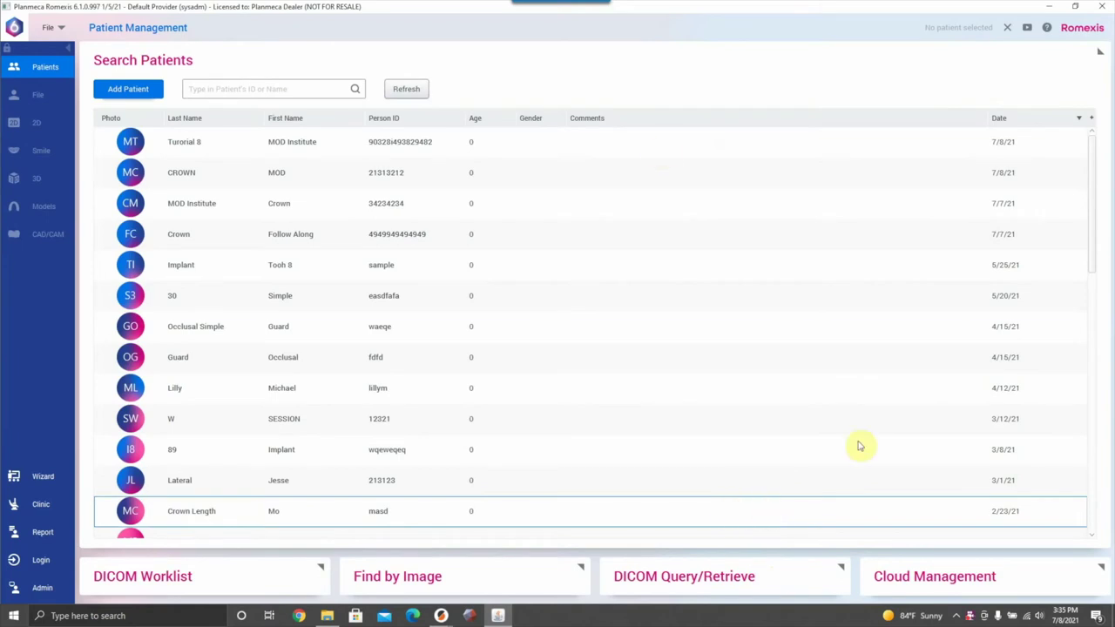
- Add a new patient with a person ID, first name and last name, and save the record
{"action": "left_click", "coordinate": [131, 88]}
{"action": "left_click", "coordinate": [337, 156]}
{"action": "type", "text": "234234324"}
{"action": "left_click", "coordinate": [350, 177]}
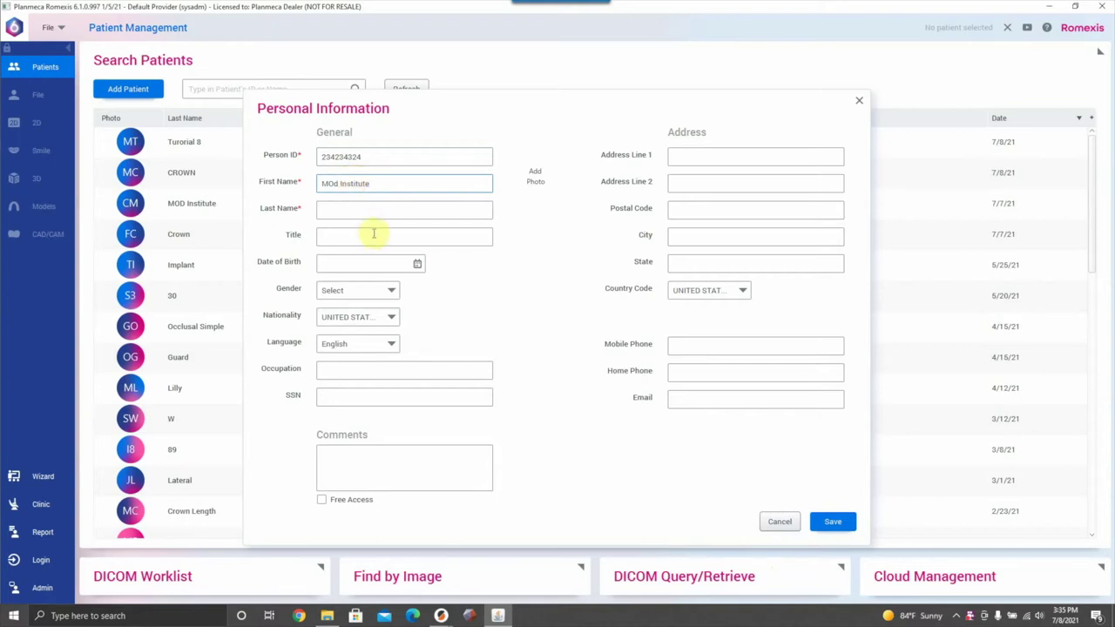
{"action": "left_click", "coordinate": [376, 207]}
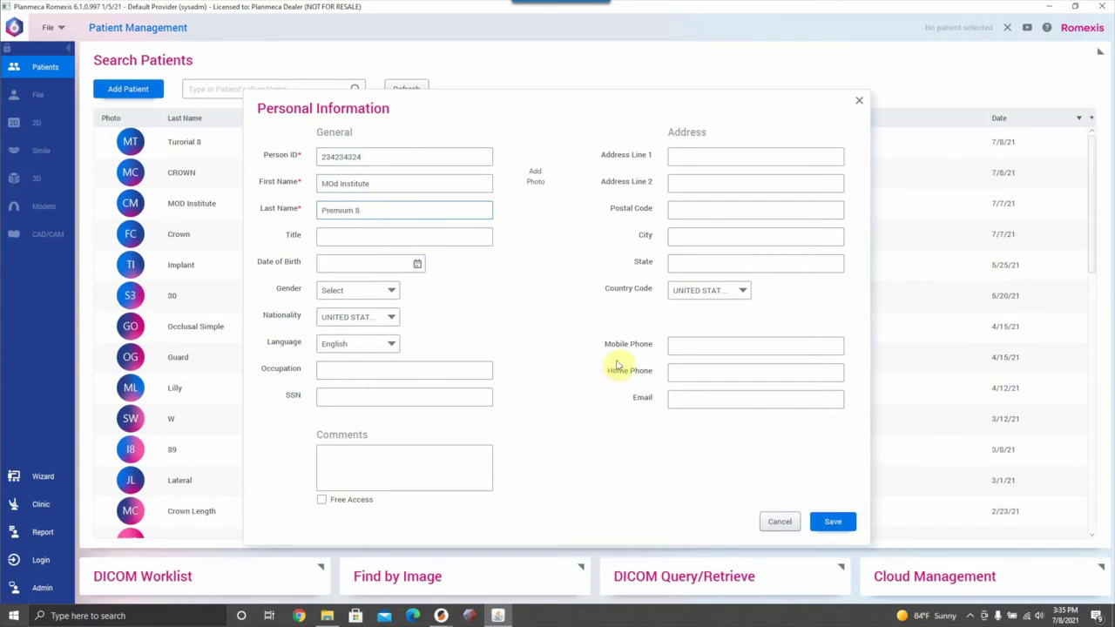
{"action": "left_click", "coordinate": [847, 521]}
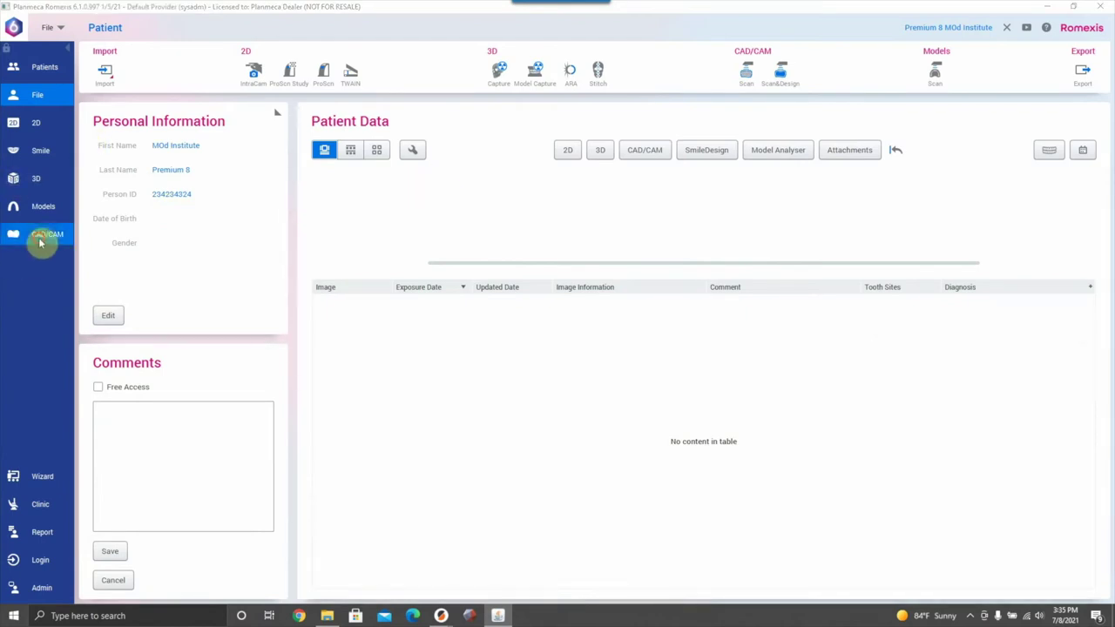
- Go to the patient's CAD/CAM data and choose Import > CAD/CAM Cases
{"action": "left_click", "coordinate": [39, 244]}
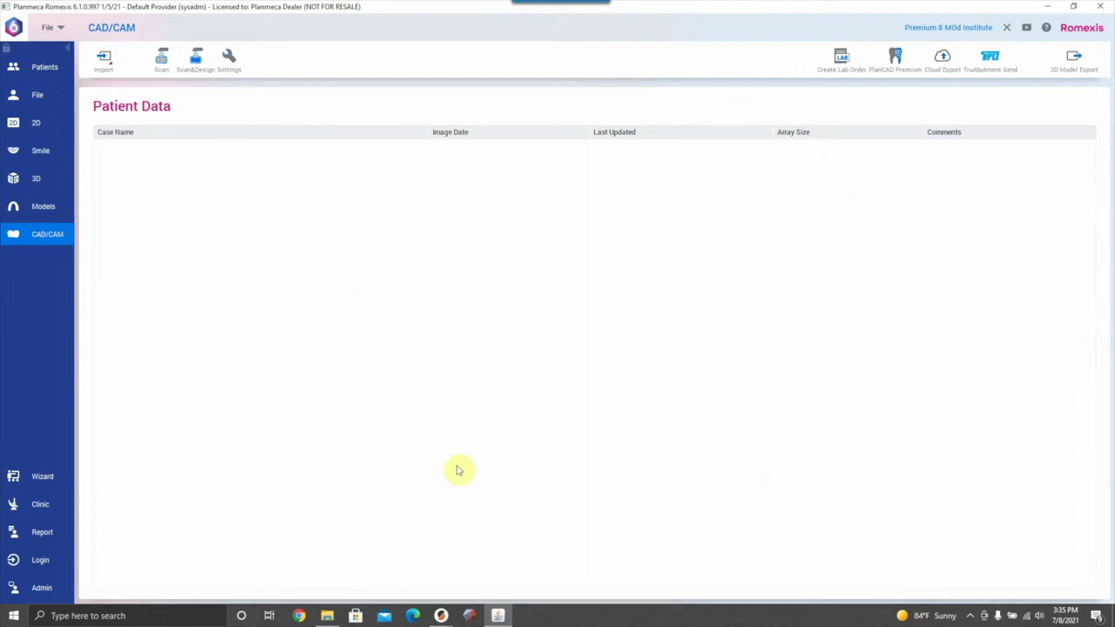
{"action": "left_click", "coordinate": [111, 70]}
{"action": "left_click", "coordinate": [105, 89]}
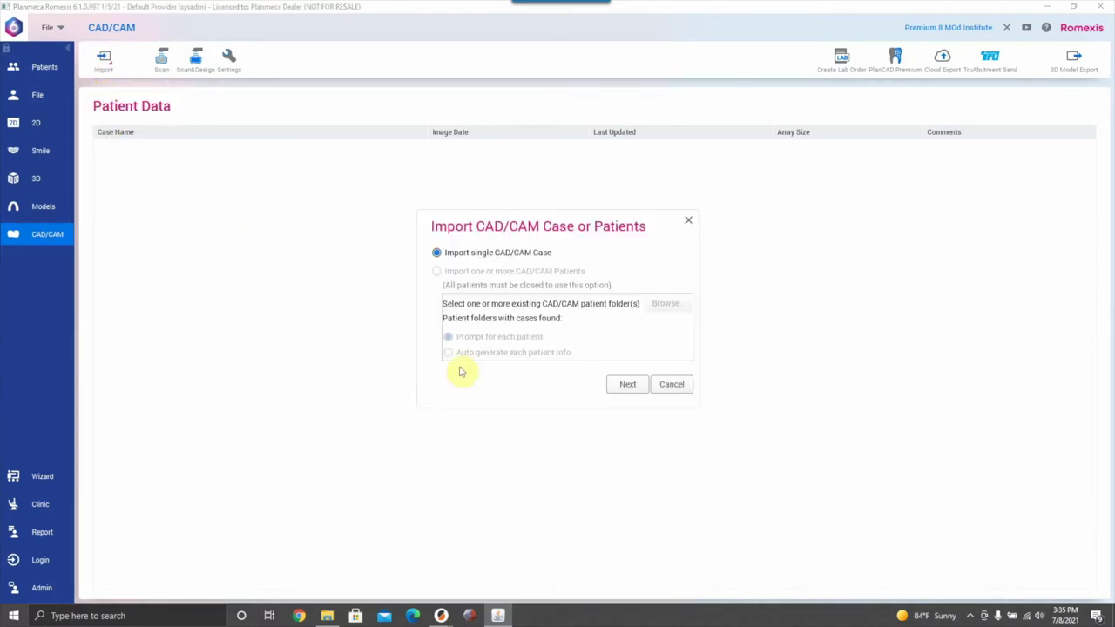
- Continue with a single-case import and browse to the Downloads folder
{"action": "left_click", "coordinate": [637, 385]}
{"action": "left_click", "coordinate": [695, 241]}
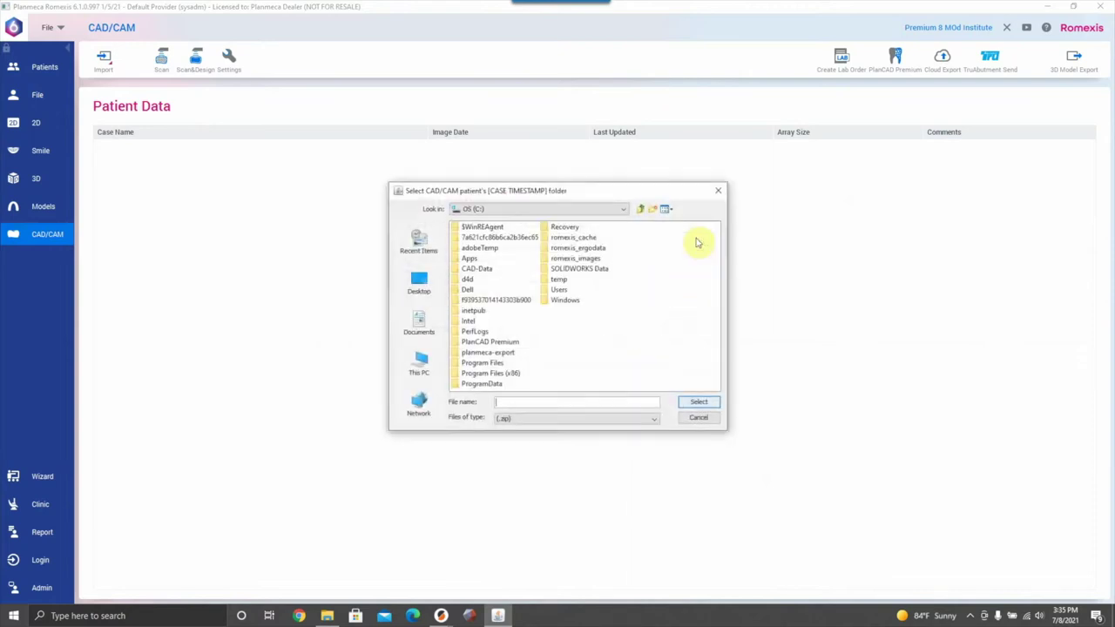
{"action": "left_click", "coordinate": [417, 294]}
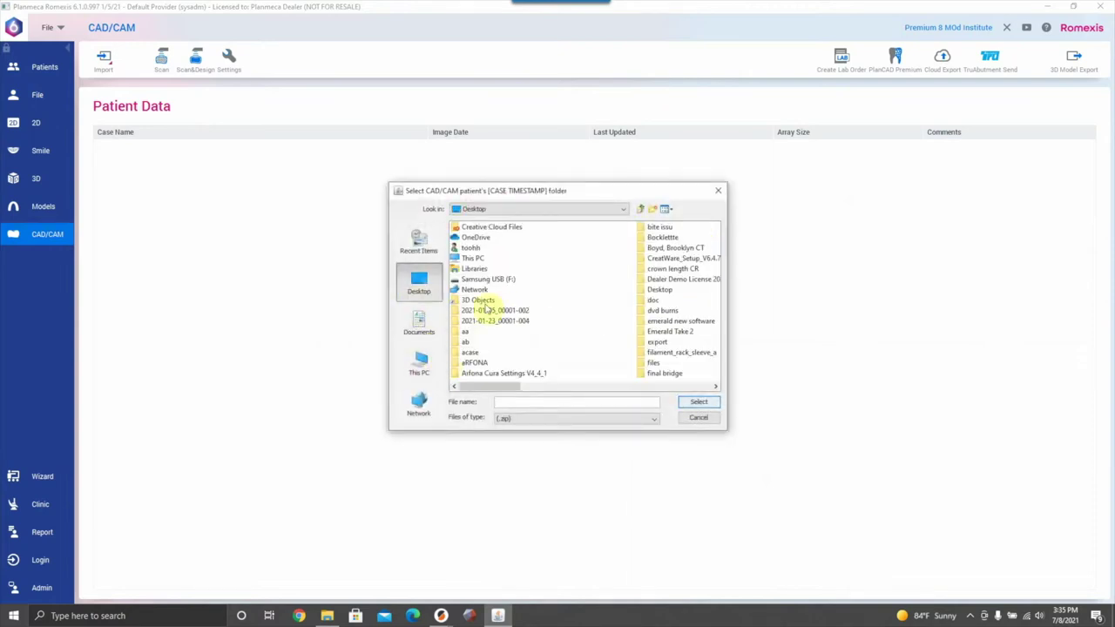
{"action": "left_click", "coordinate": [420, 361]}
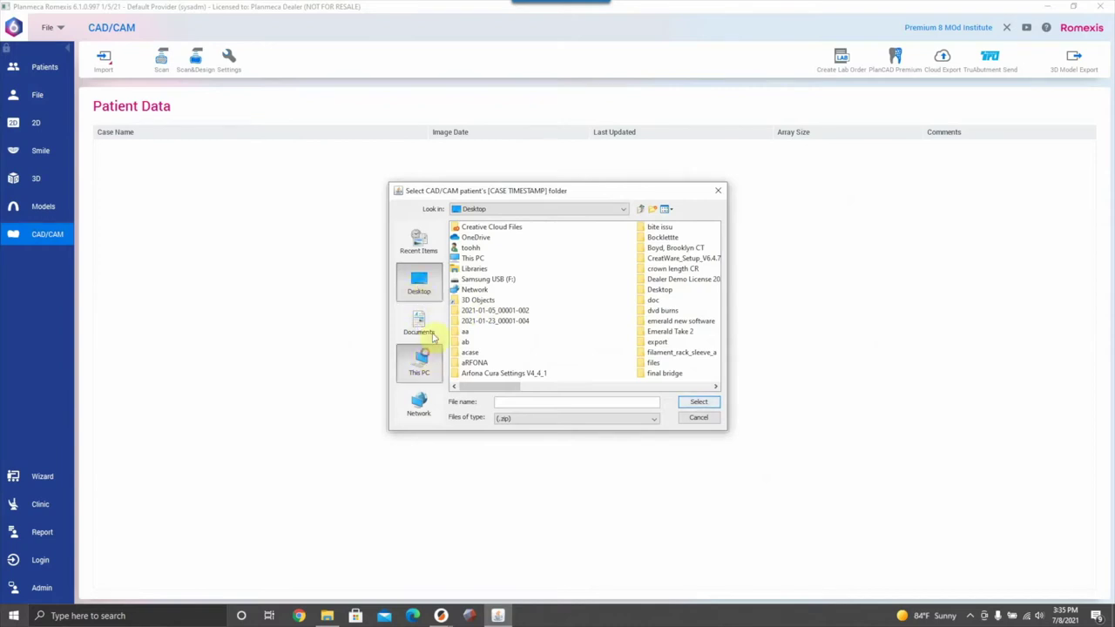
{"action": "double_click", "coordinate": [491, 266]}
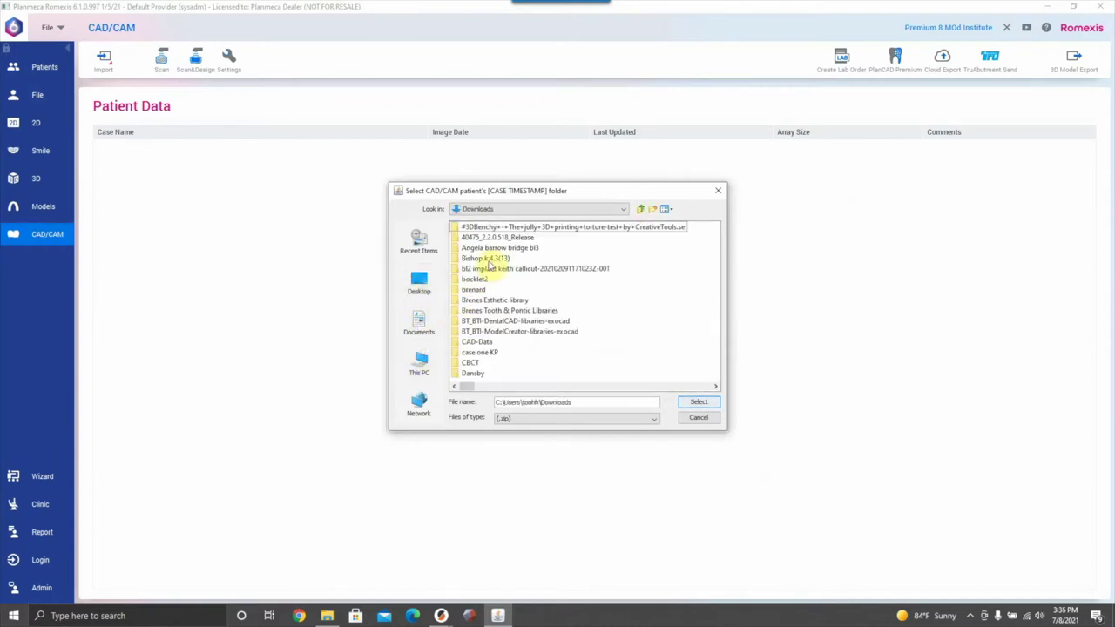
- List Downloads in Details view sorted newest first, and select Veneer 1-1.zip
{"action": "left_click", "coordinate": [667, 210]}
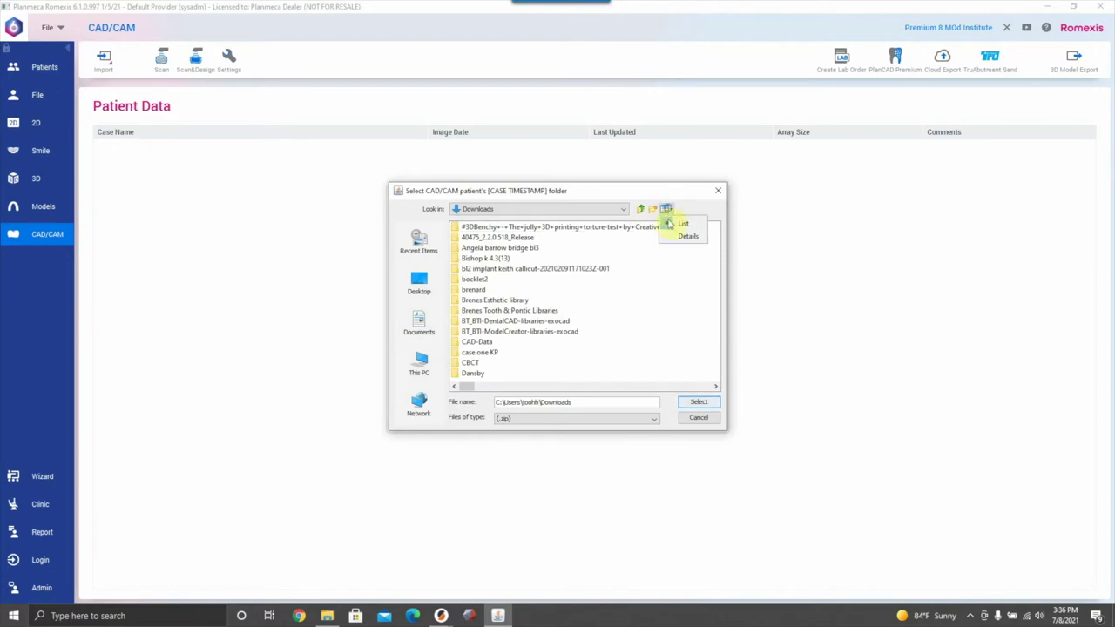
{"action": "left_click", "coordinate": [672, 229]}
{"action": "left_click", "coordinate": [672, 230]}
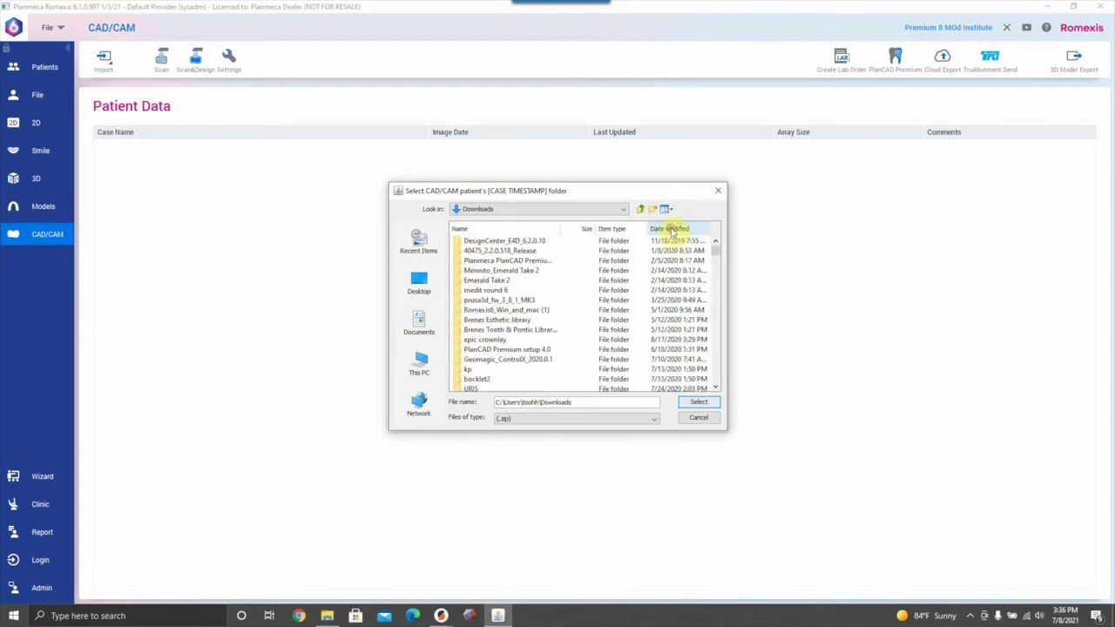
{"action": "left_click", "coordinate": [671, 229]}
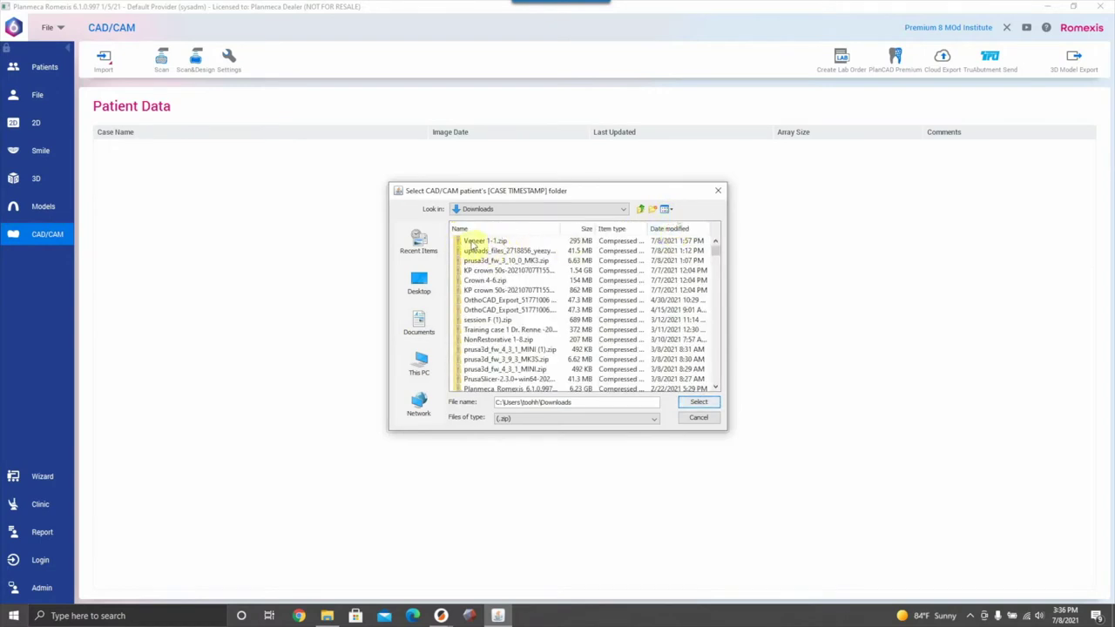
{"action": "left_click", "coordinate": [485, 242]}
{"action": "left_click", "coordinate": [688, 403]}
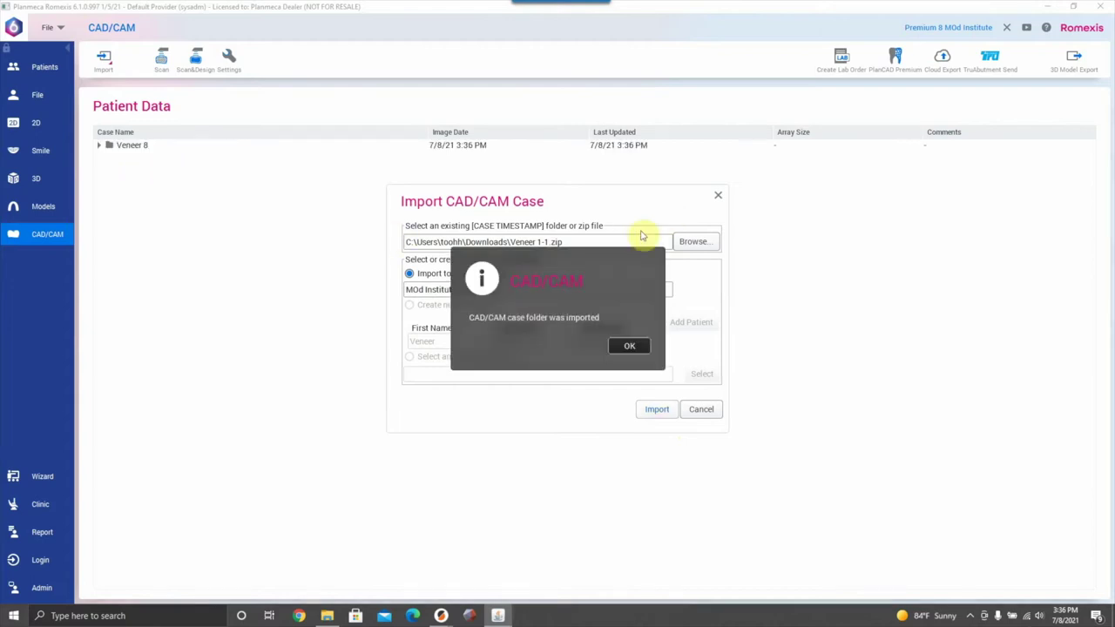
- Close the import confirmation and open the Veneer 8 case in PlanCAD Premium
{"action": "left_click", "coordinate": [631, 346]}
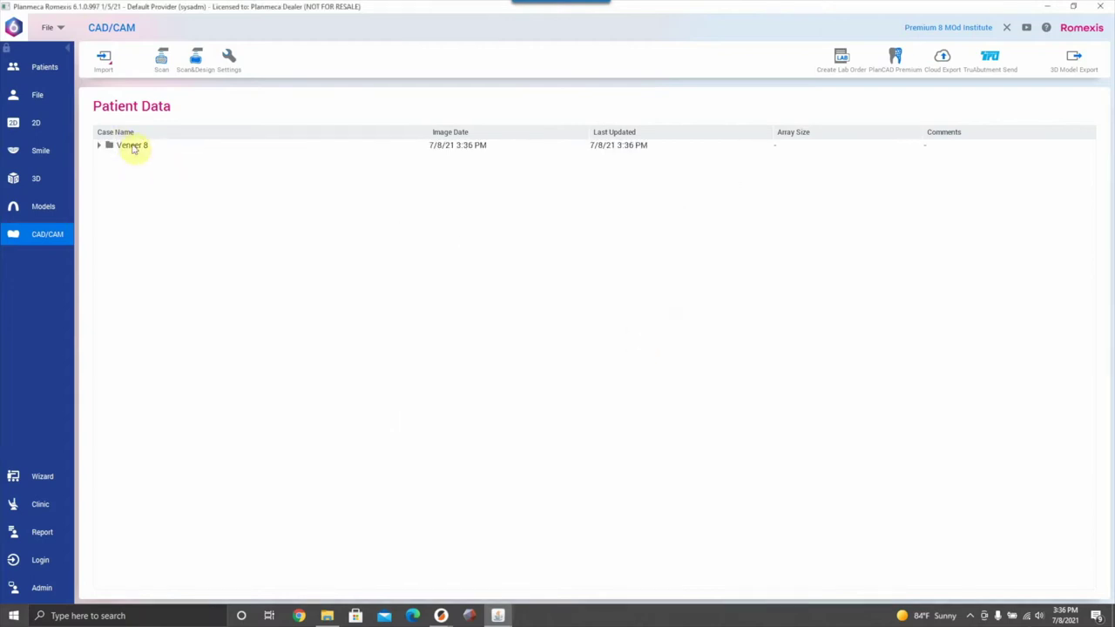
{"action": "left_click", "coordinate": [892, 57]}
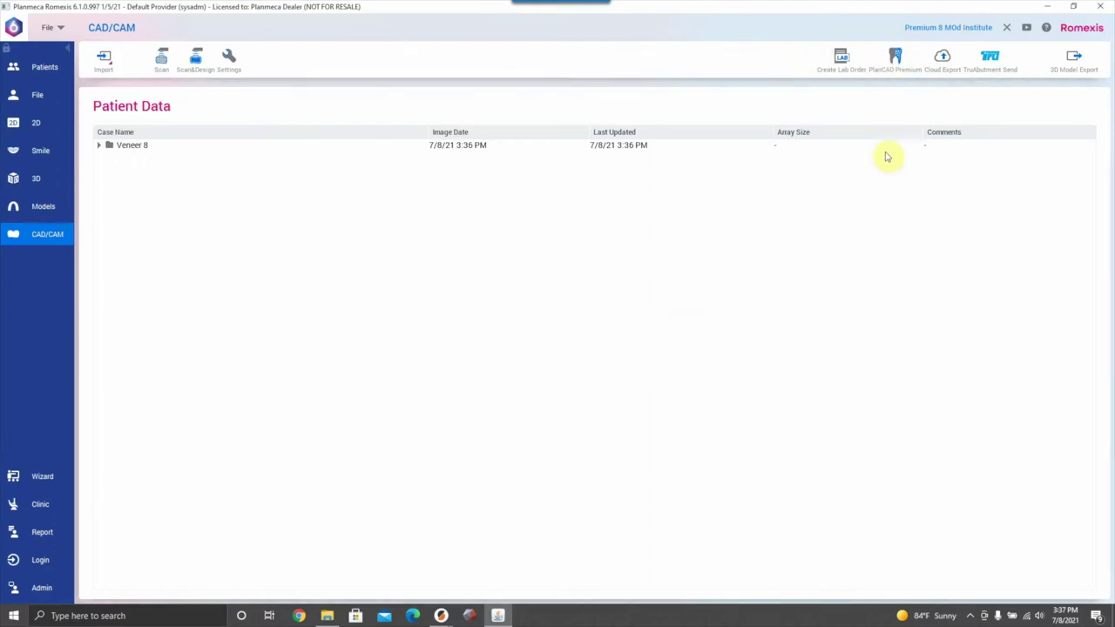
{"action": "left_click", "coordinate": [133, 150]}
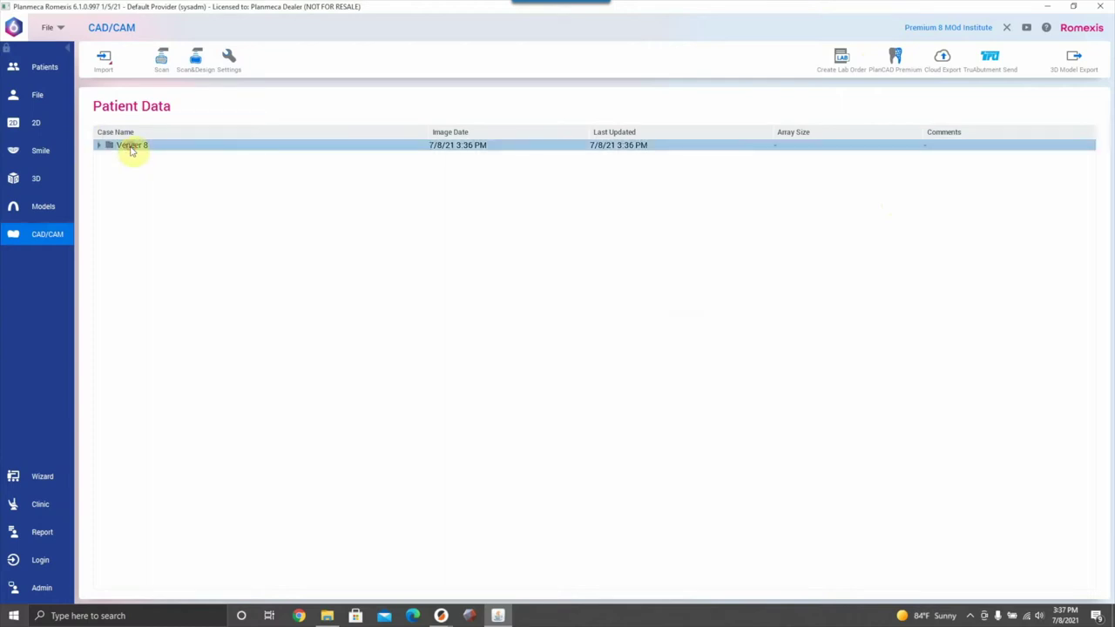
{"action": "left_click", "coordinate": [894, 59]}
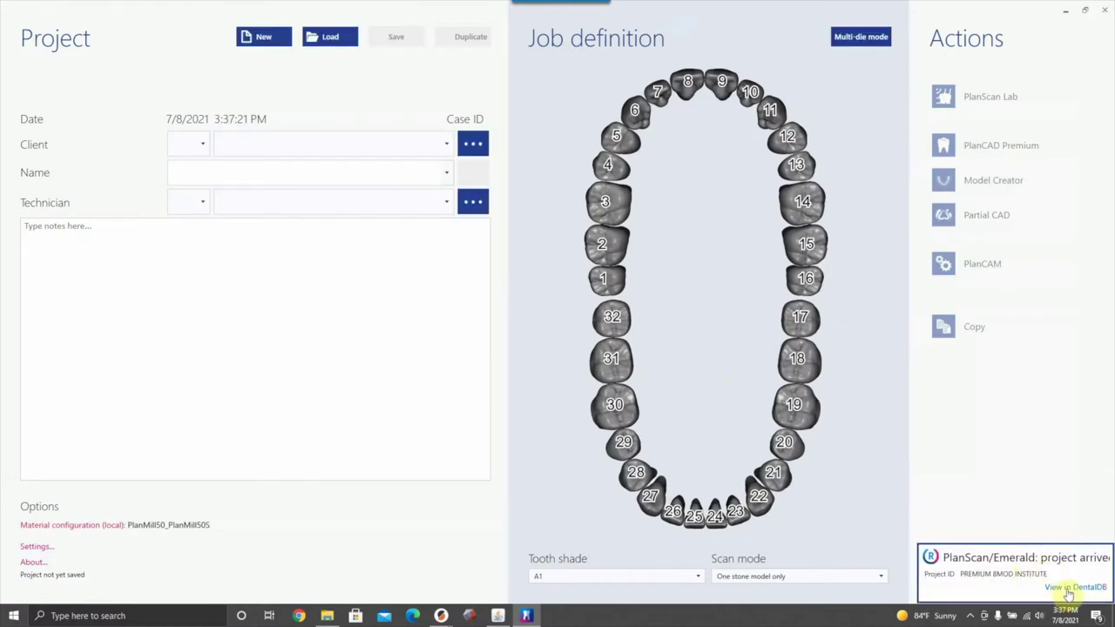
- Dismiss the DentalDB notification and warning, then select tooth 8 in the job chart
{"action": "left_click", "coordinate": [1067, 590]}
{"action": "left_click", "coordinate": [683, 362]}
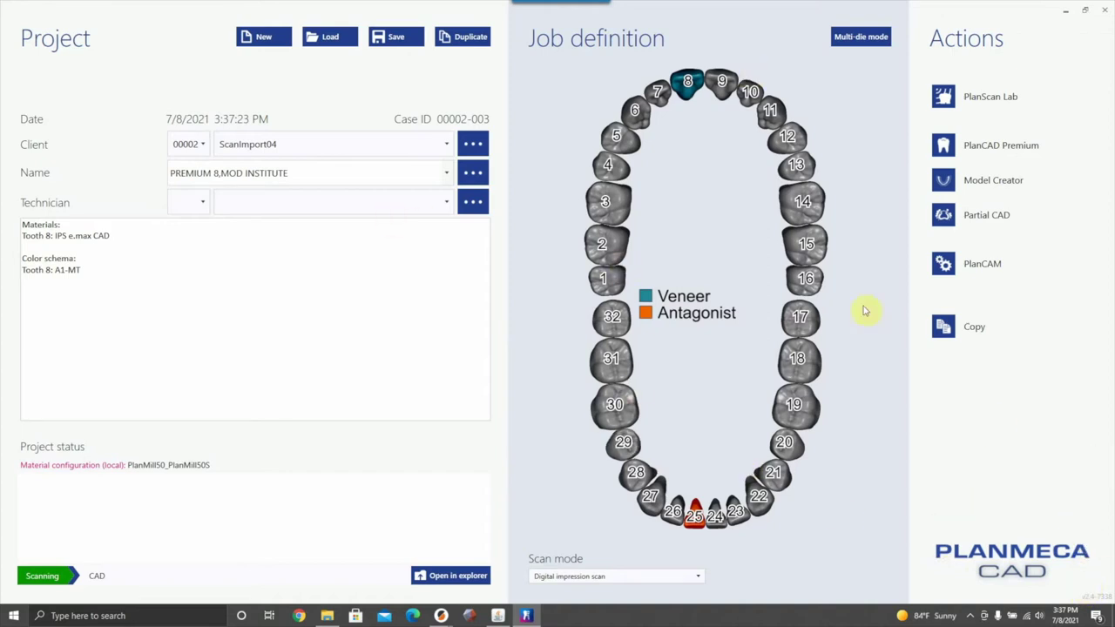
{"action": "mouse_move", "coordinate": [689, 89]}
{"action": "left_click", "coordinate": [689, 87]}
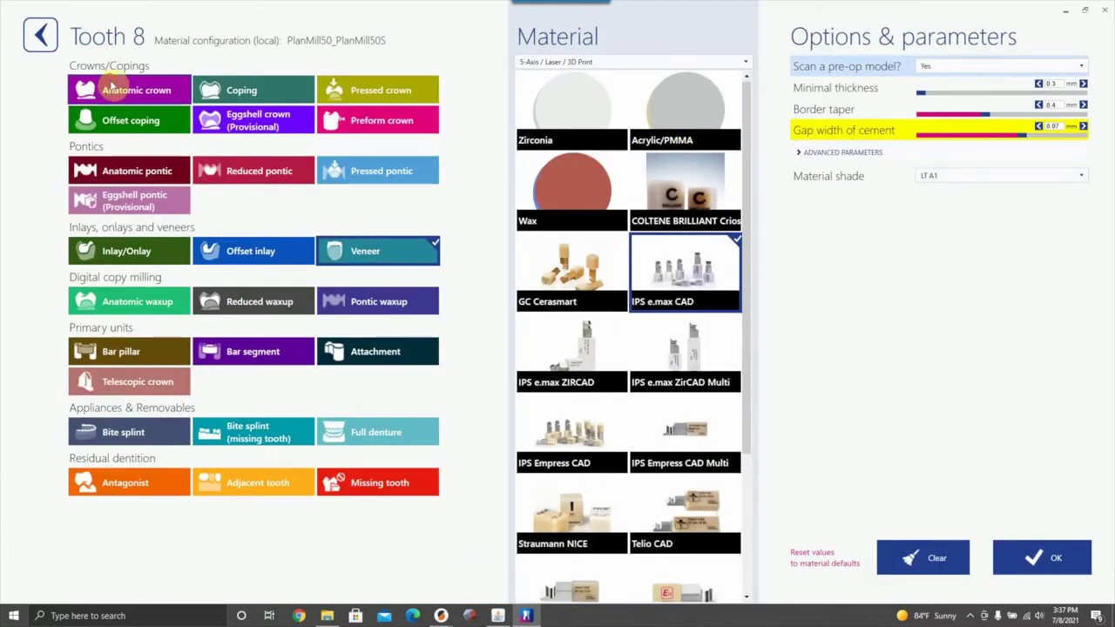
- Make tooth 8 an anatomic crown with pre-op model scanning set to Yes
{"action": "left_click", "coordinate": [122, 91]}
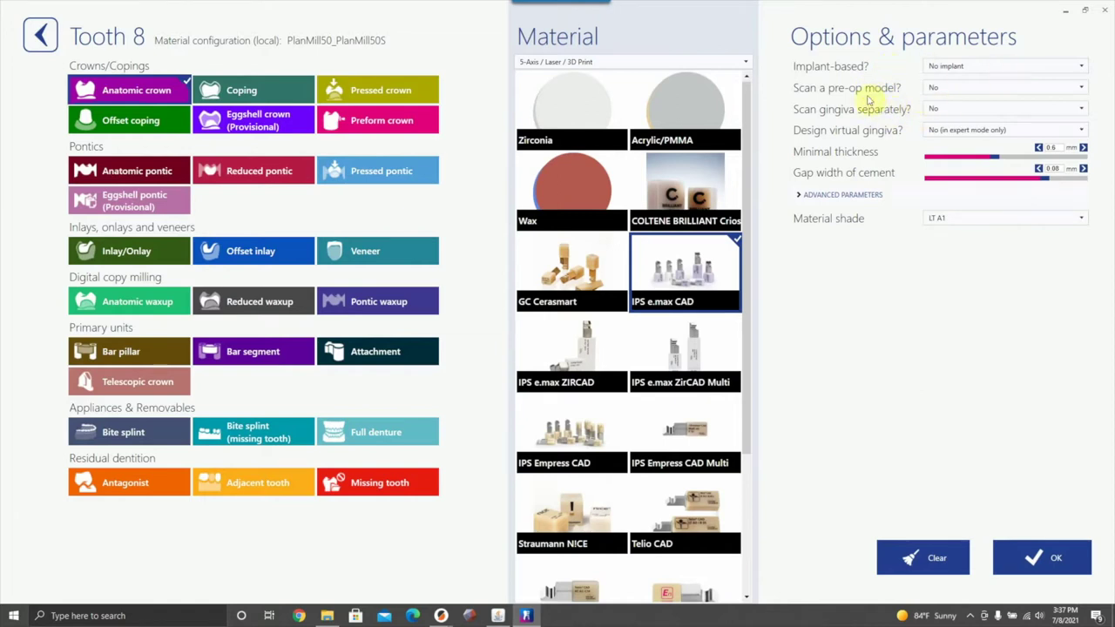
{"action": "left_click", "coordinate": [958, 88]}
{"action": "left_click", "coordinate": [946, 130]}
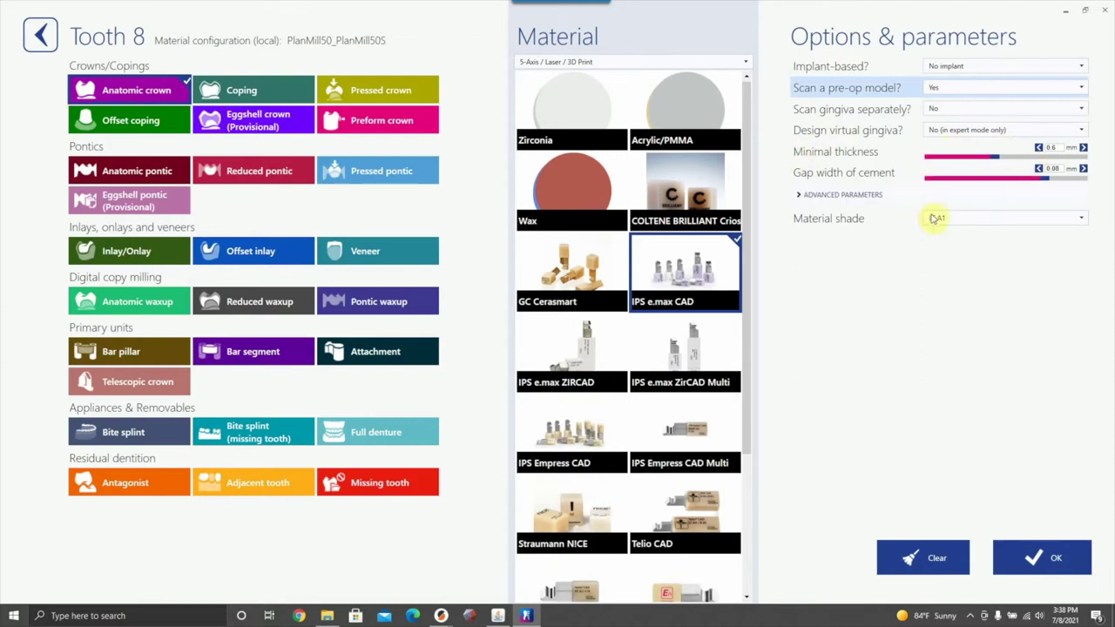
{"action": "left_click", "coordinate": [1064, 556]}
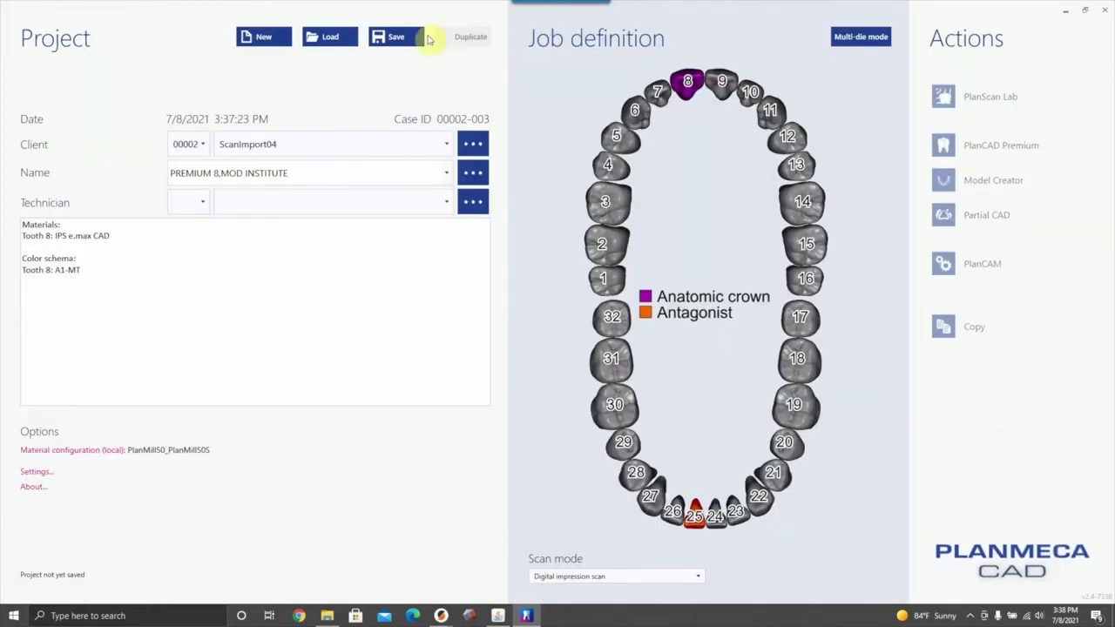
- Save the project and start the CAD design of the case
{"action": "left_click", "coordinate": [386, 40]}
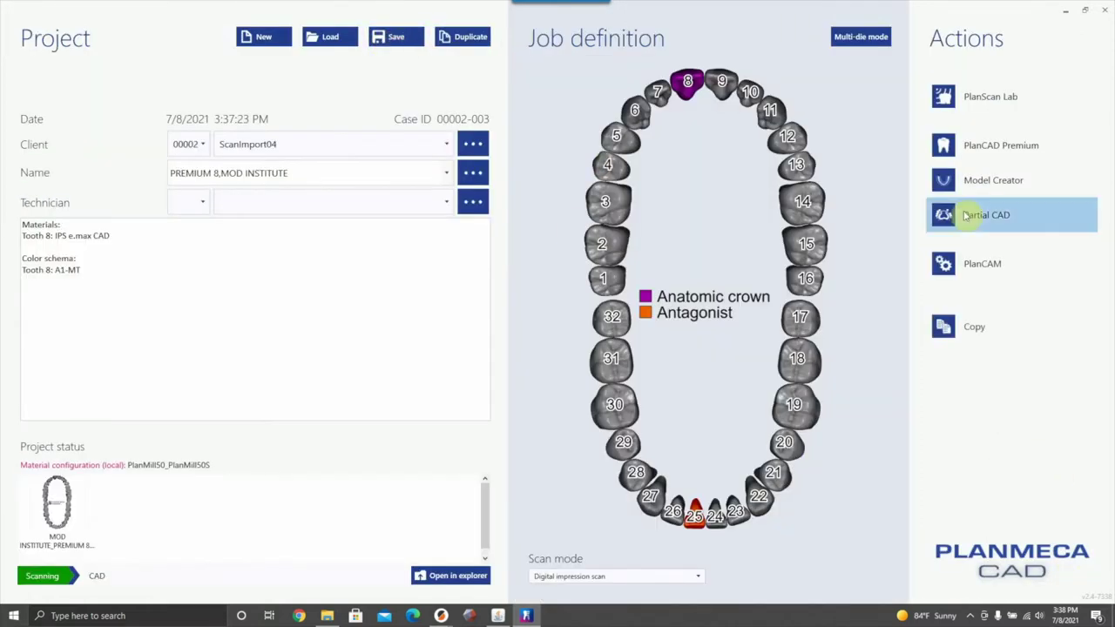
{"action": "left_click", "coordinate": [985, 148]}
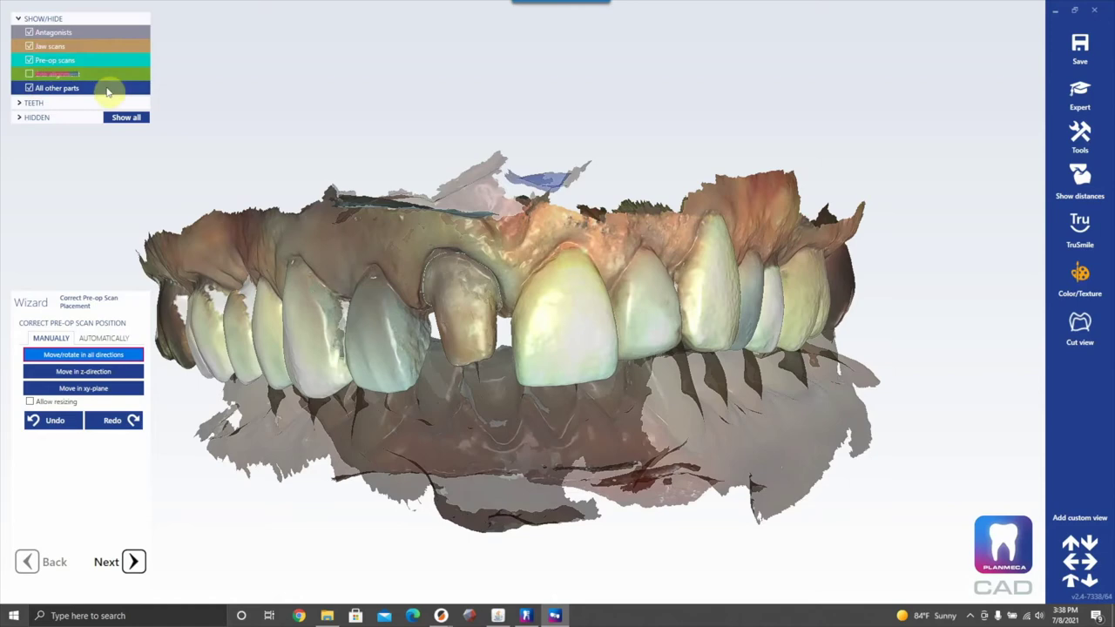
- Orbit the scan to view the upper front teeth and arch from a lower angle
{"action": "right_click_drag", "start_coordinate": [341, 162], "coordinate": [889, 229]}
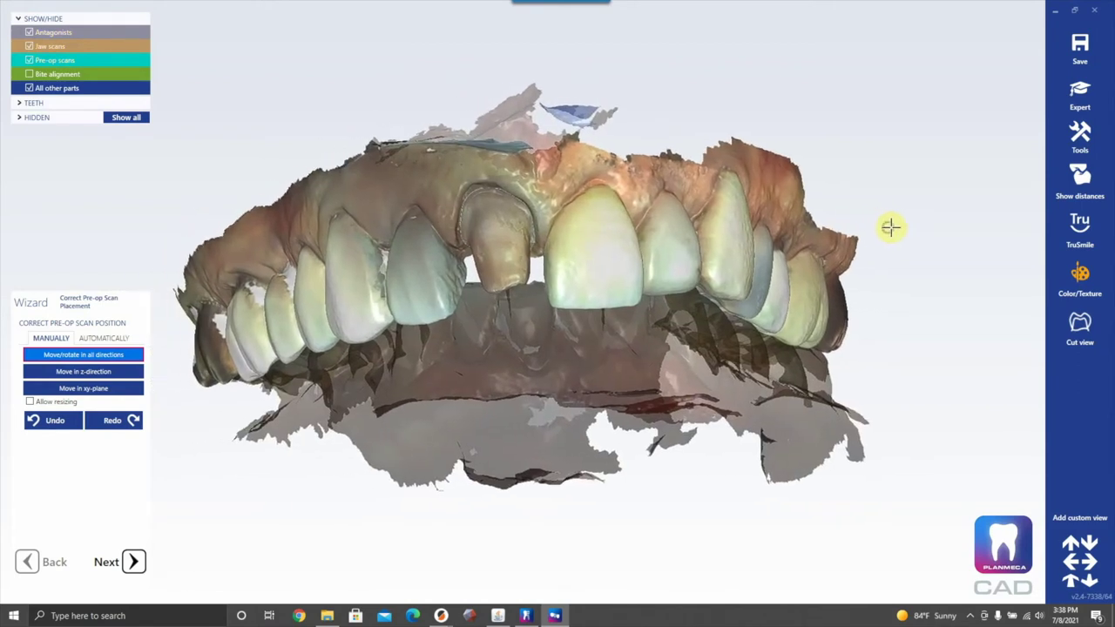